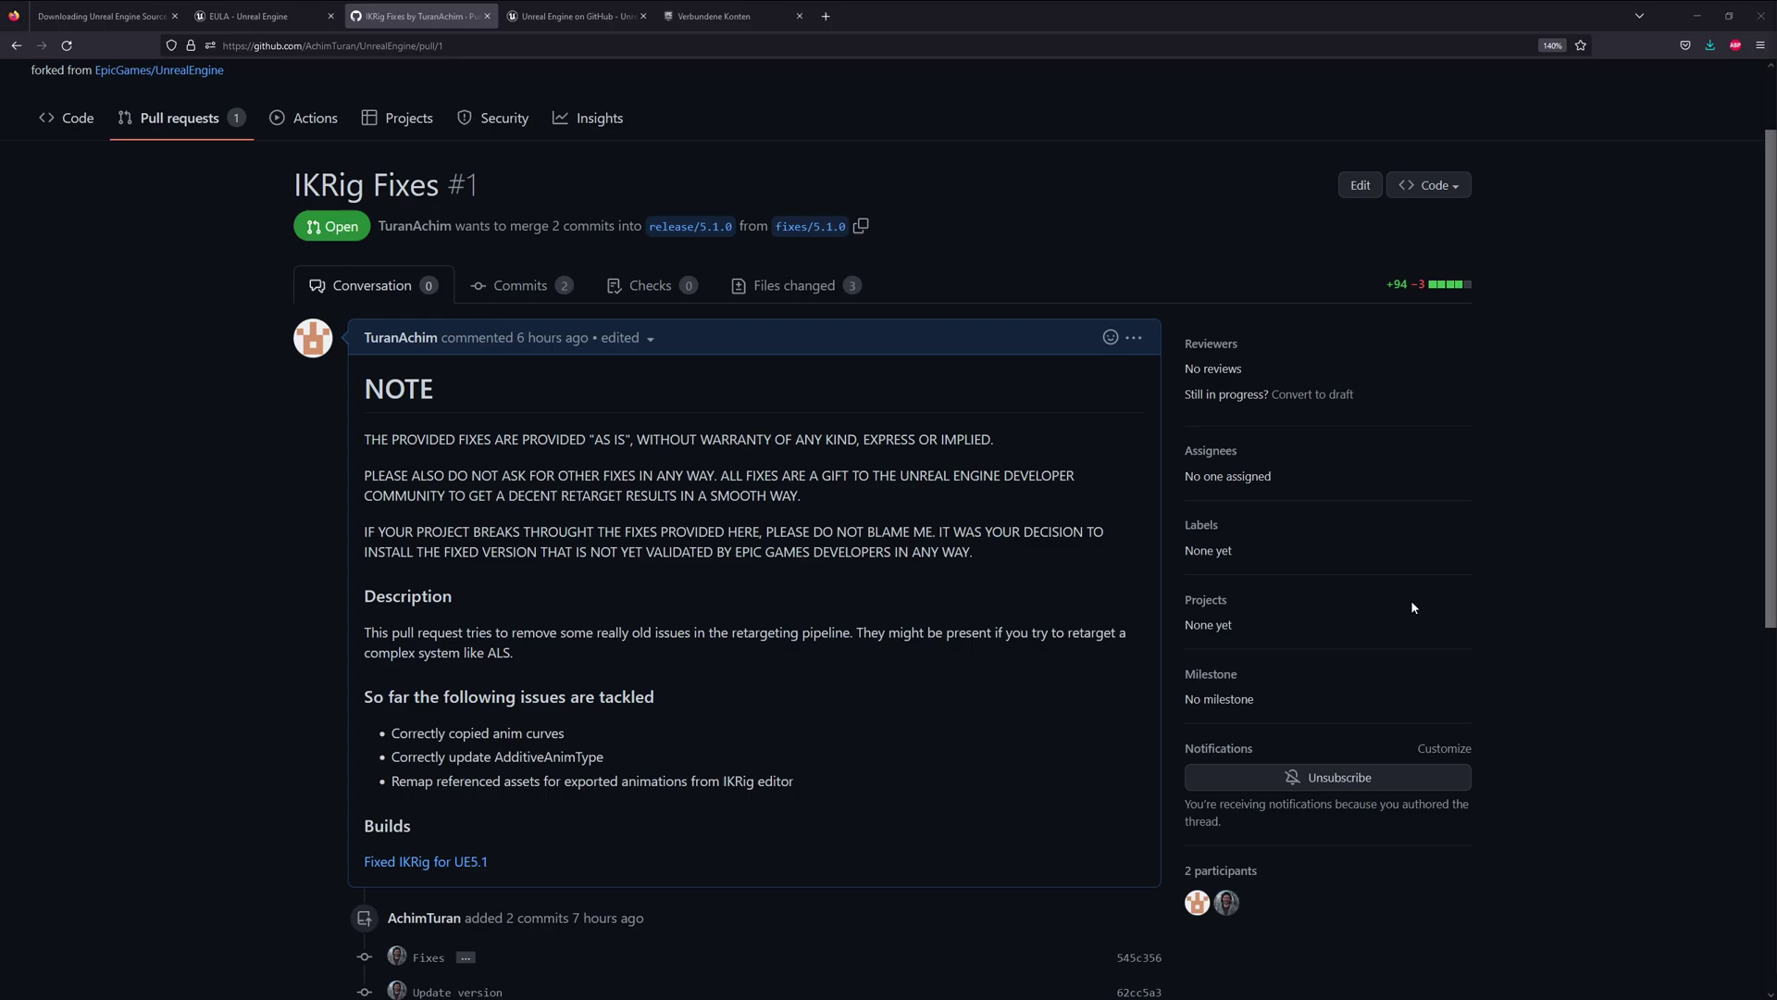
Save the 'Fixed IKRig for UE5.1' release zip into UE_5.1\Engine\Plugins\Animation.
click(444, 861)
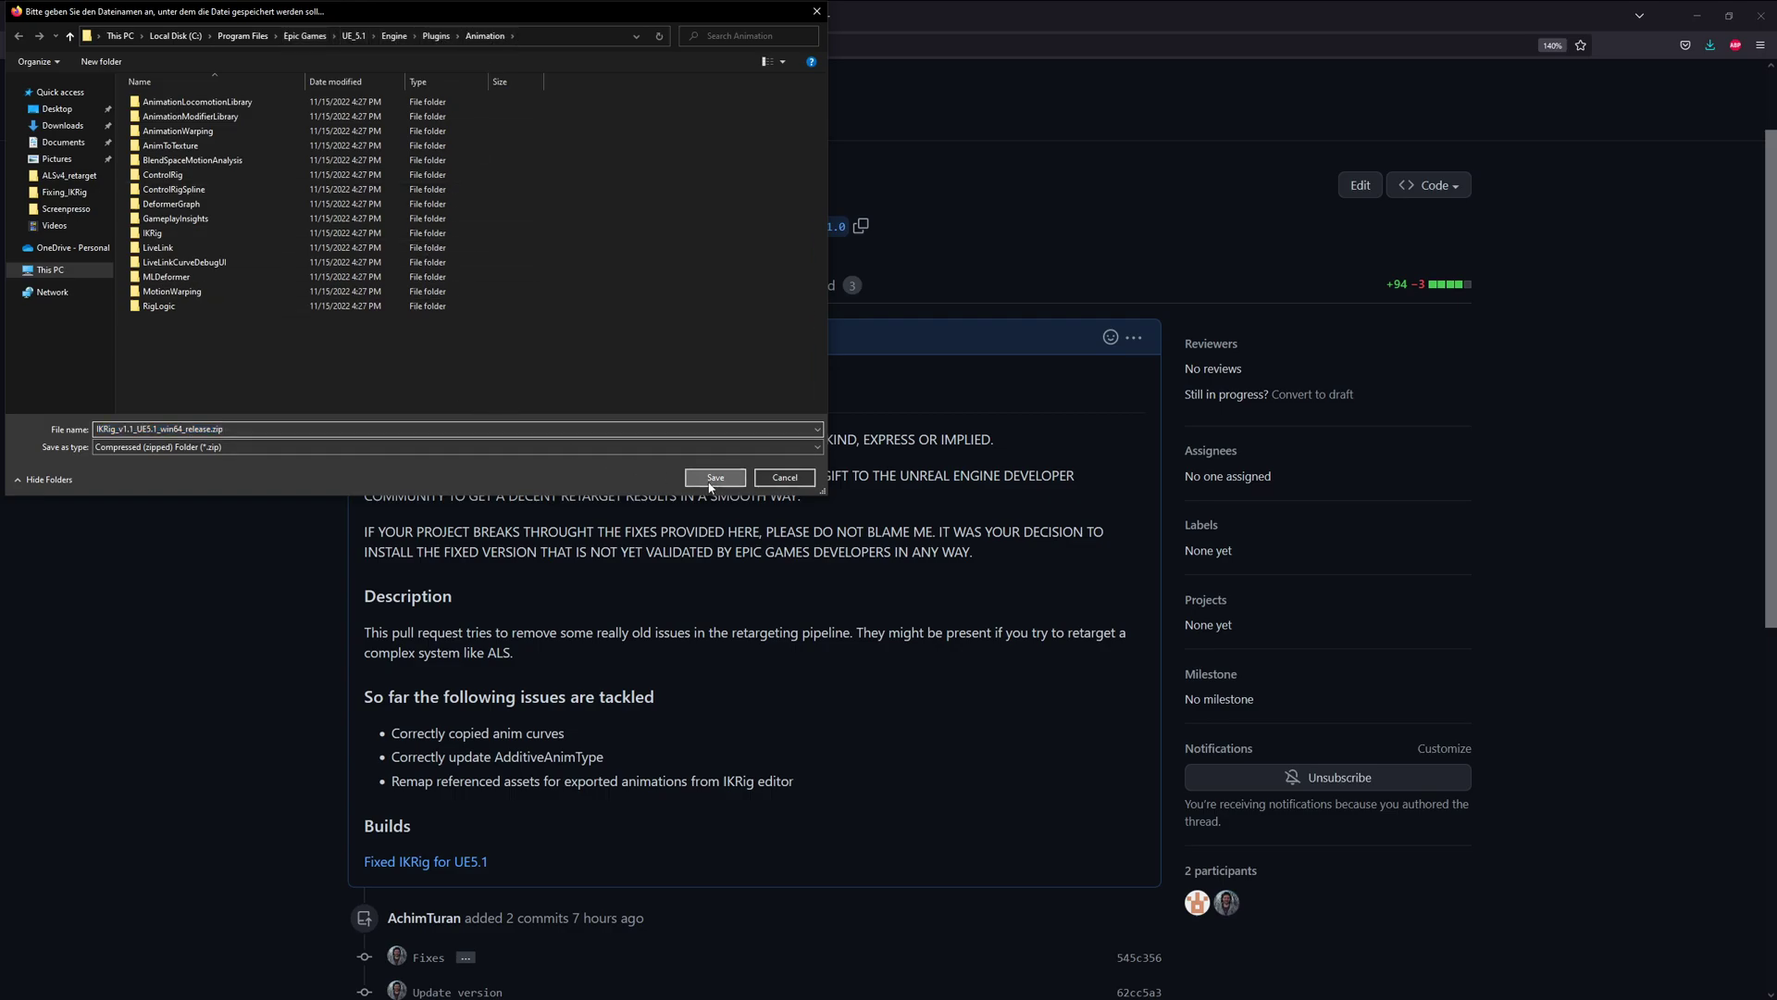
click(714, 479)
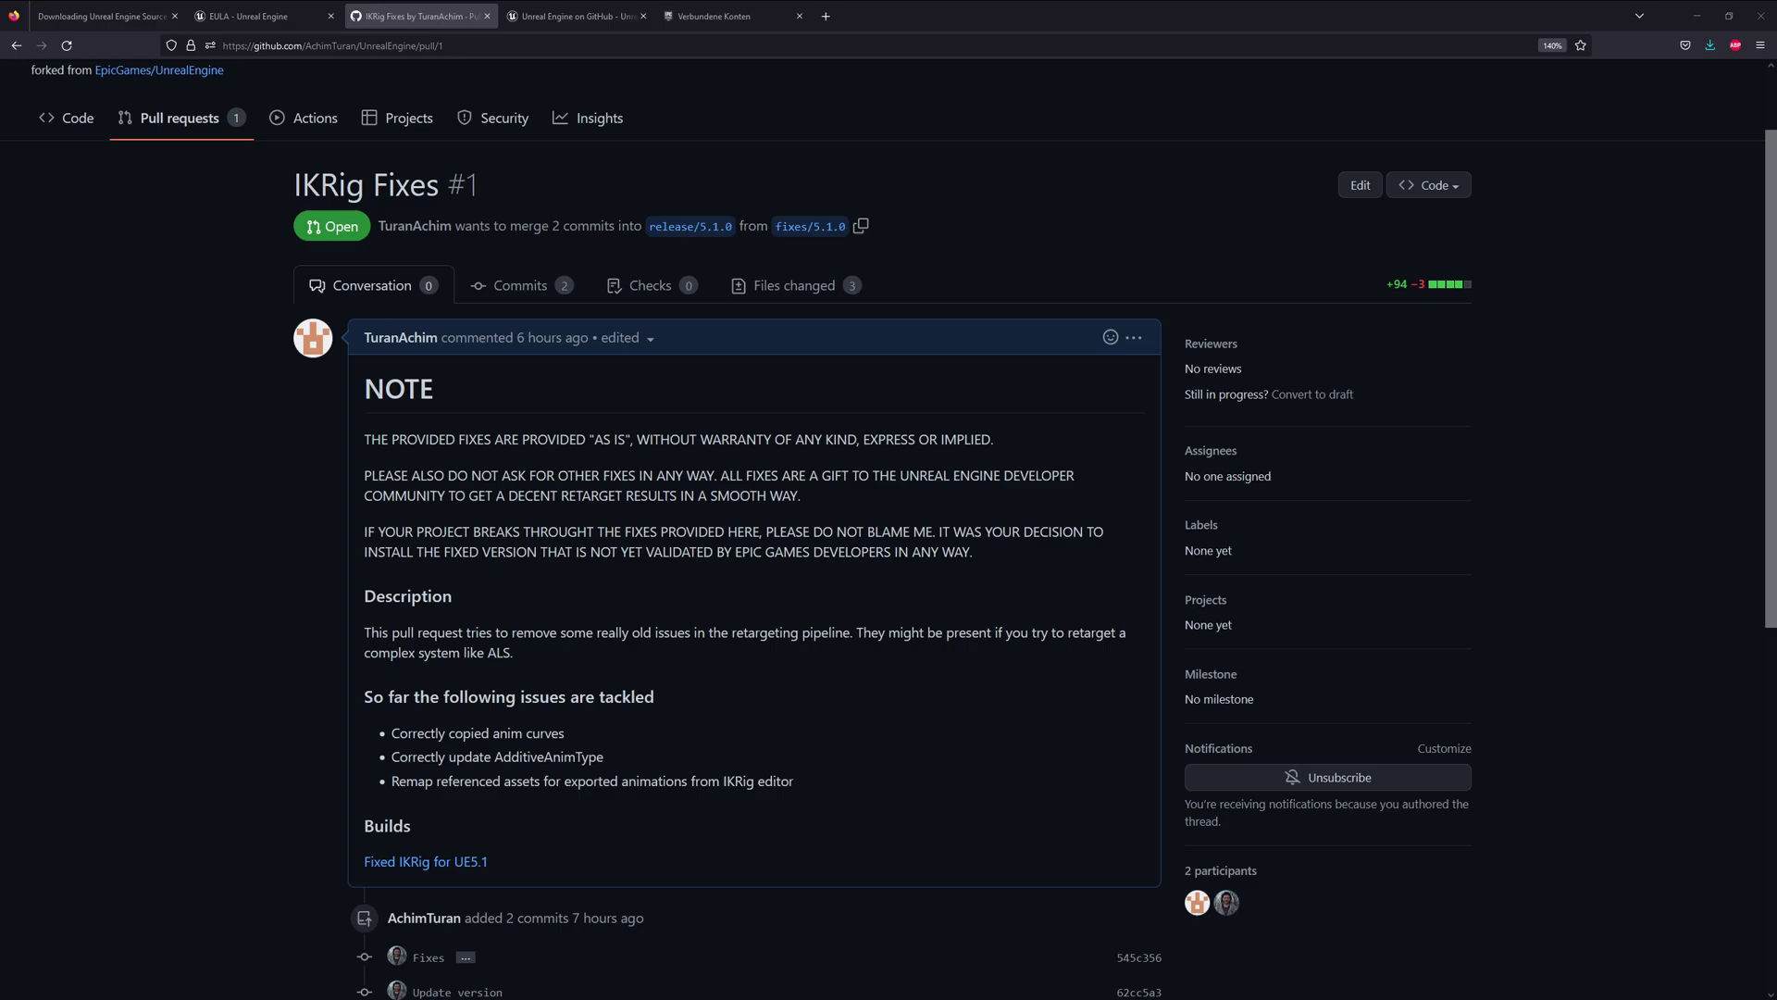
Snap File Explorer to the right half and extract the IKRig release zip with 7-Zip.
mouse_move(1458, 168)
mouse_down()
mouse_move(834, 120)
mouse_move(1771, 417)
mouse_up()
click(887, 365)
click(1296, 491)
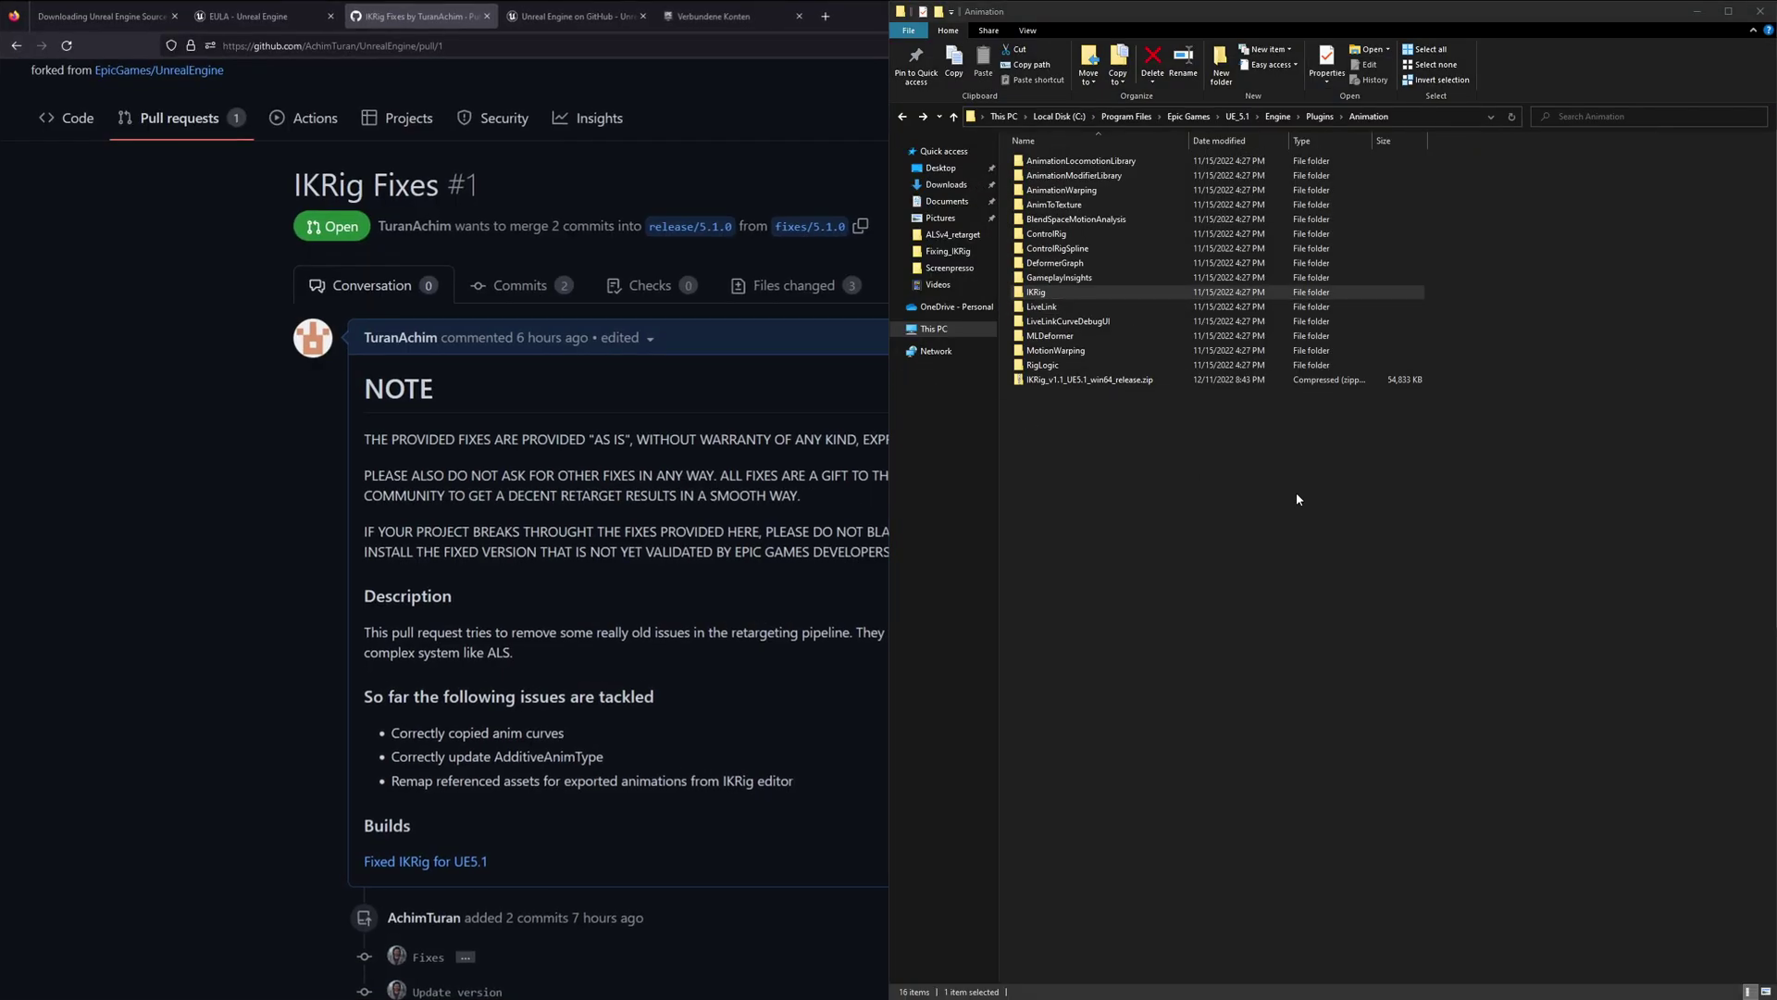
right_click(1078, 381)
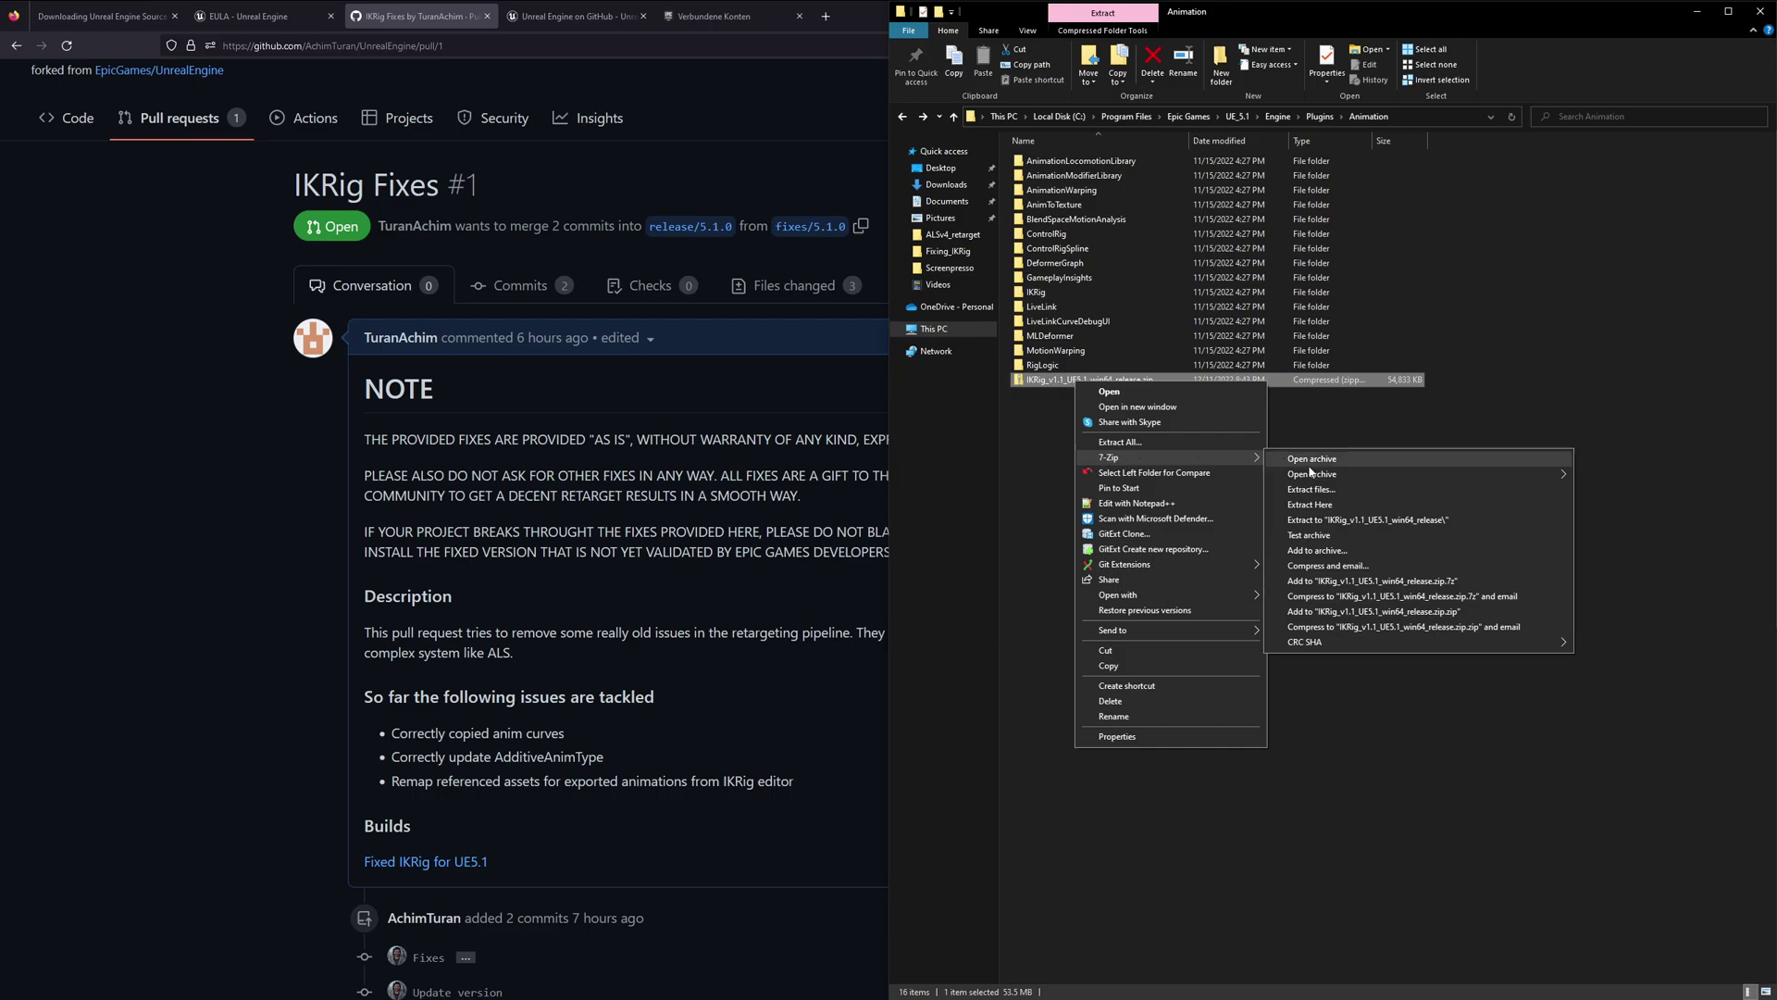
mouse_move(1108, 458)
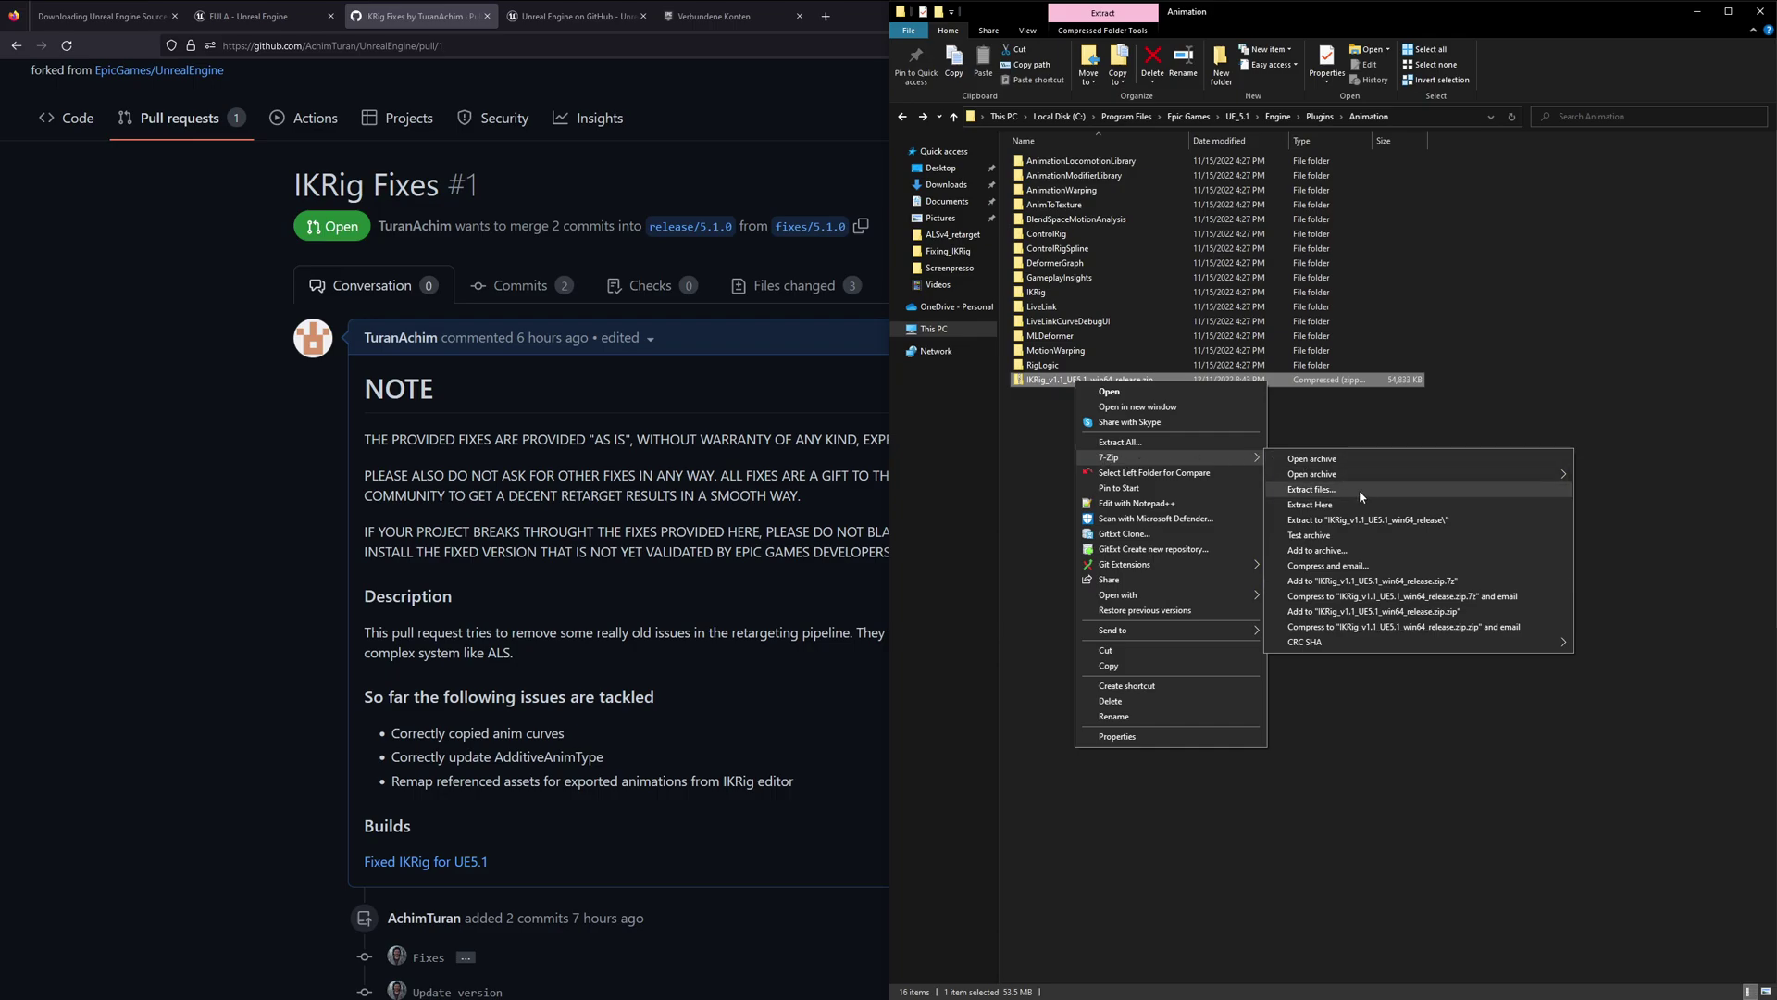
click(1360, 491)
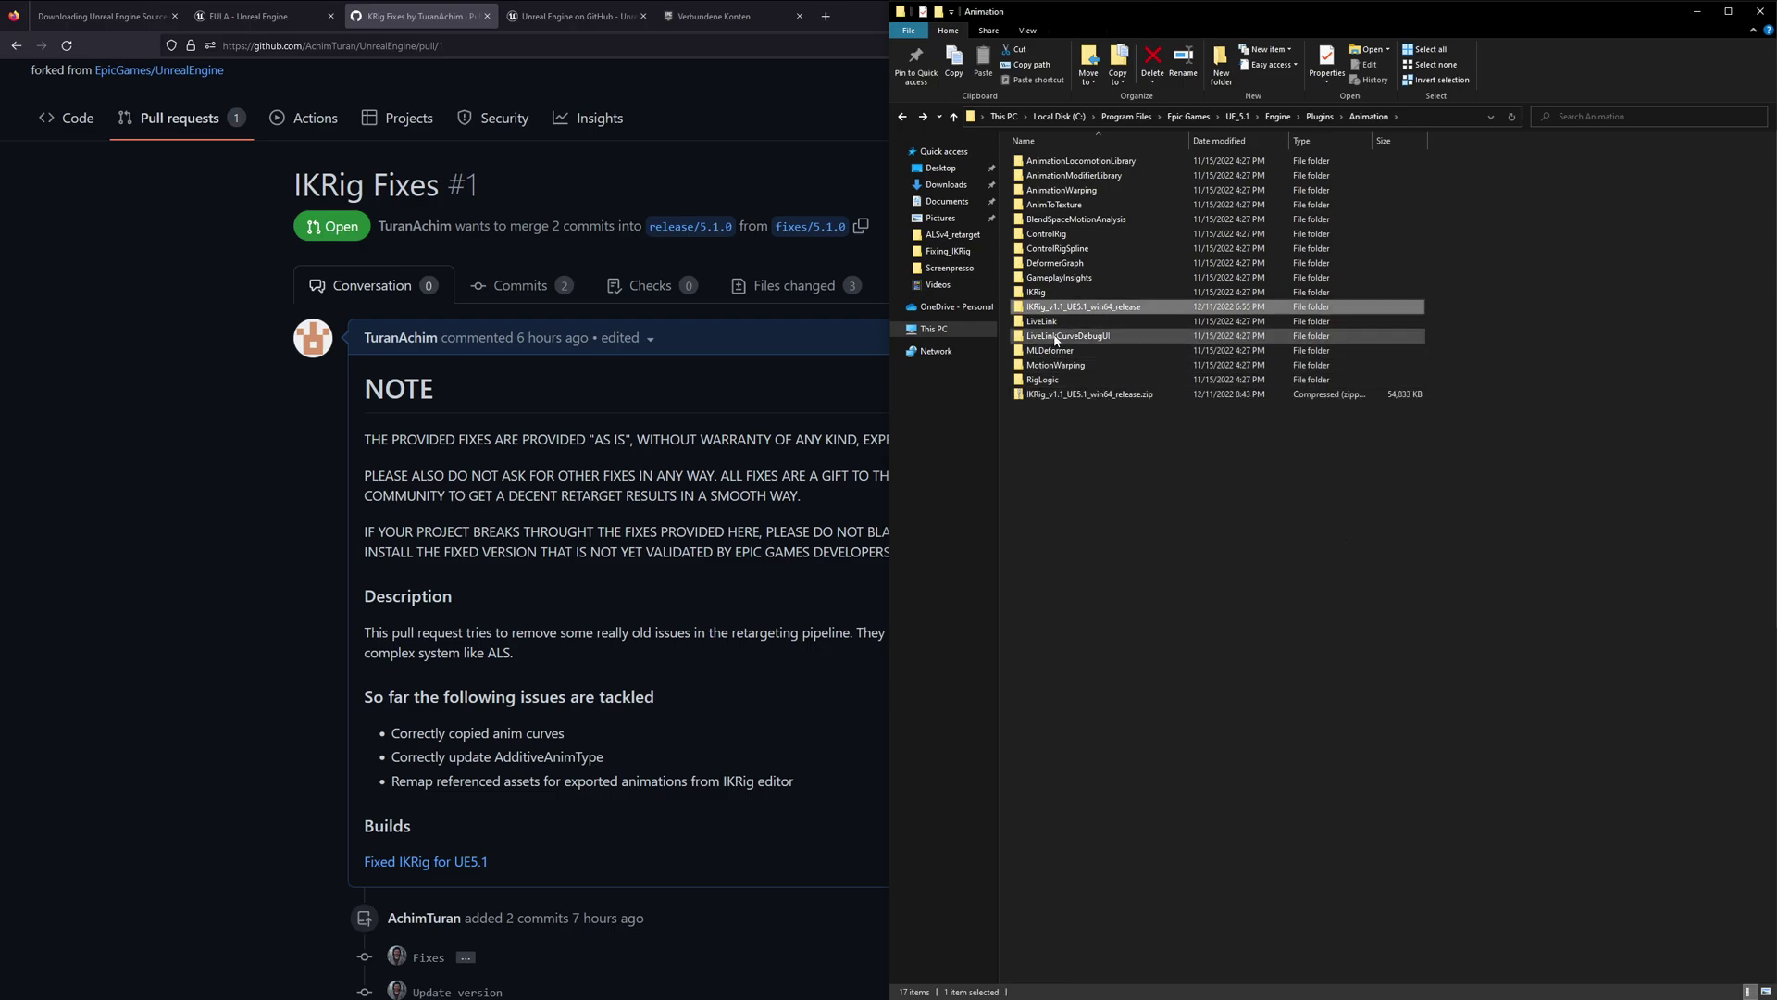
Compress the old IKRig folder into IKRig.zip with 7-Zip, then select the extracted release folder.
right_click(1044, 298)
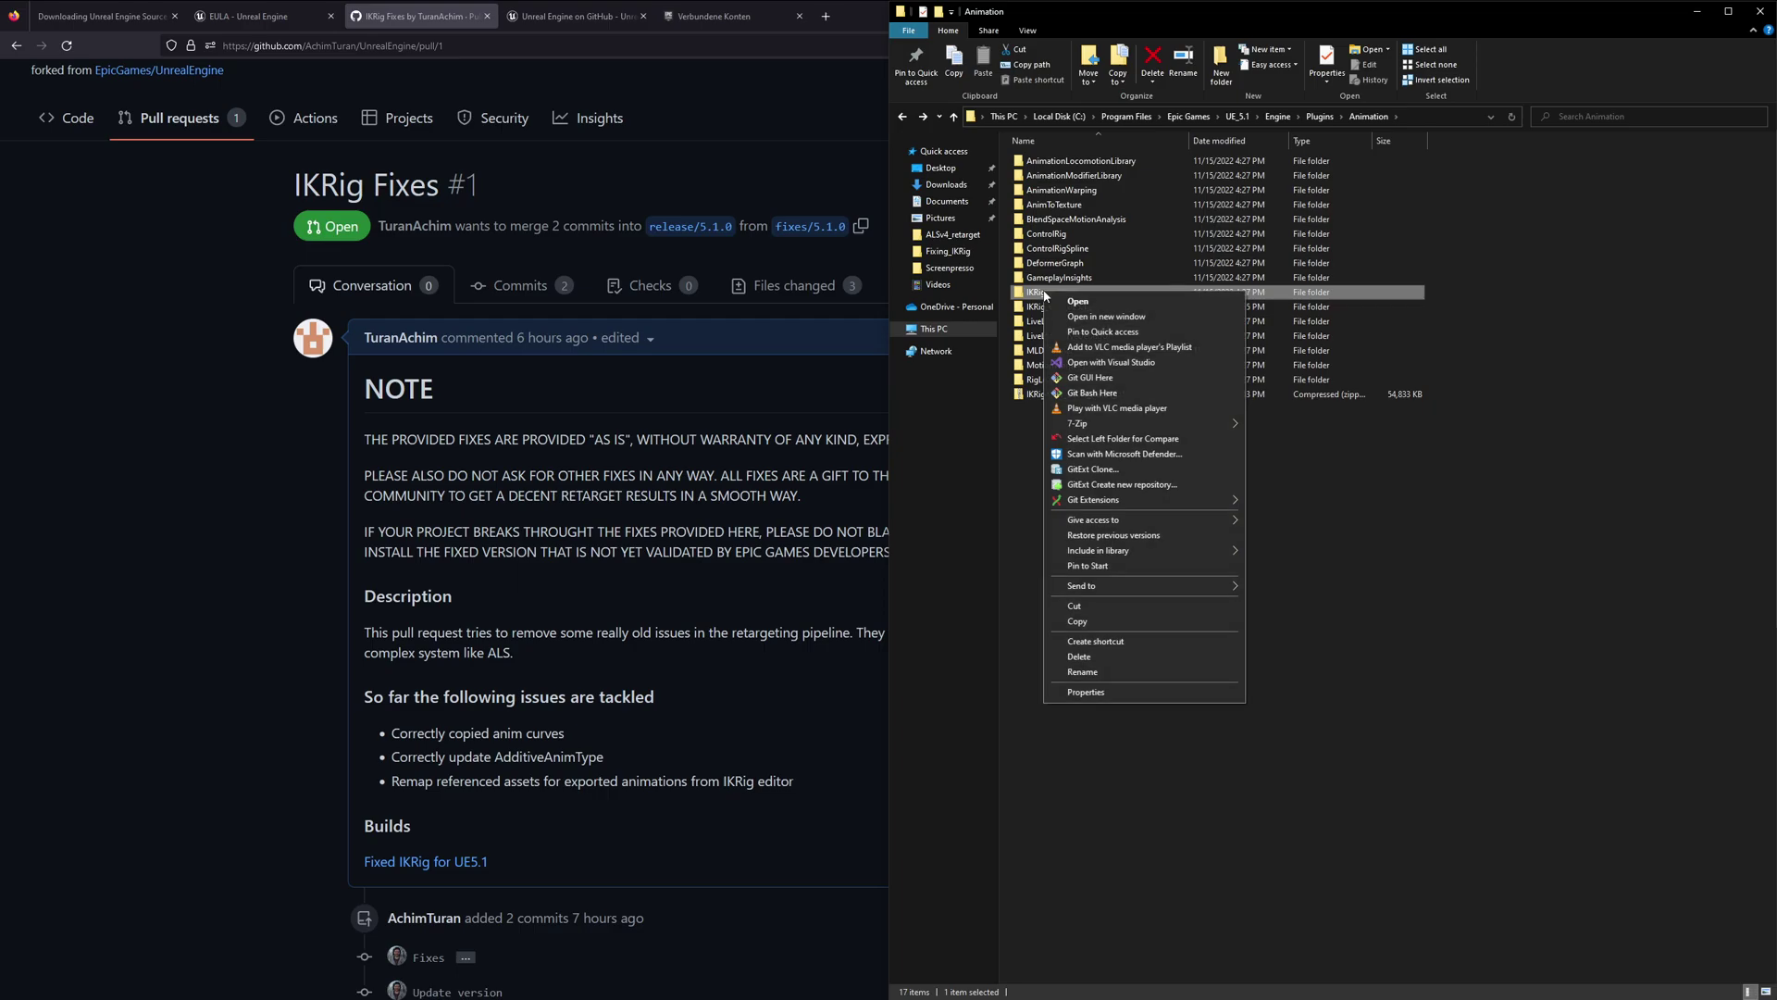
mouse_move(1111, 423)
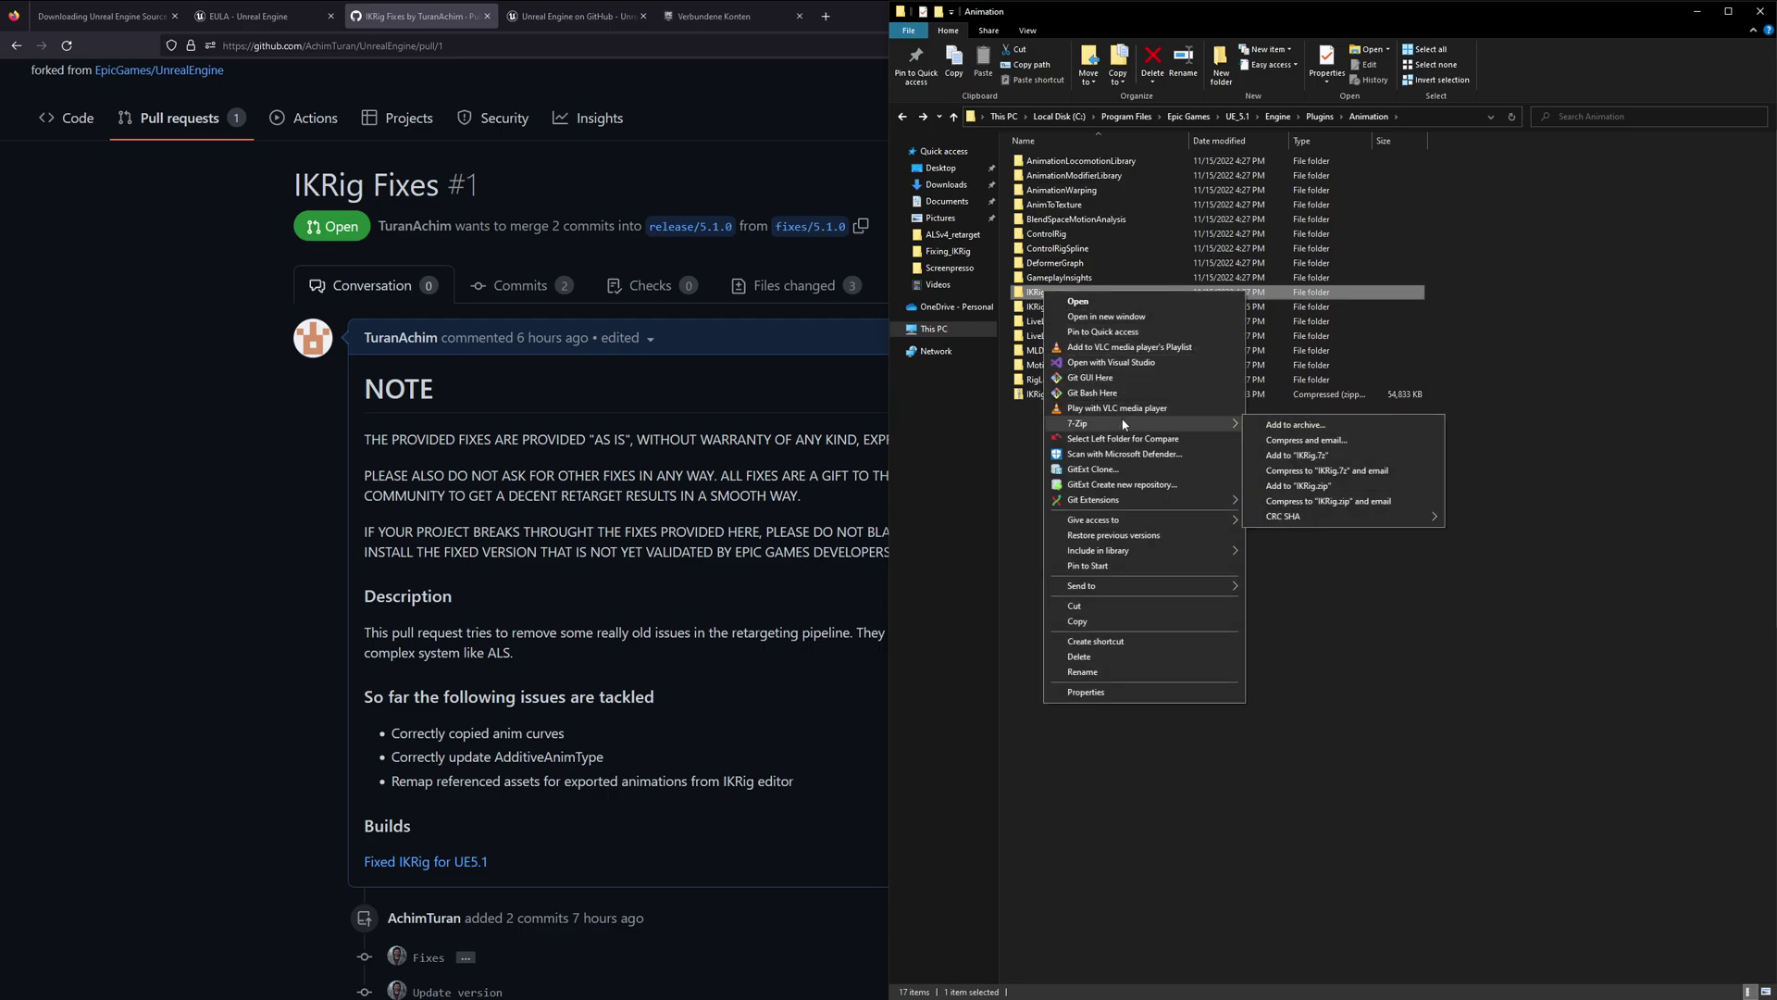
click(1304, 488)
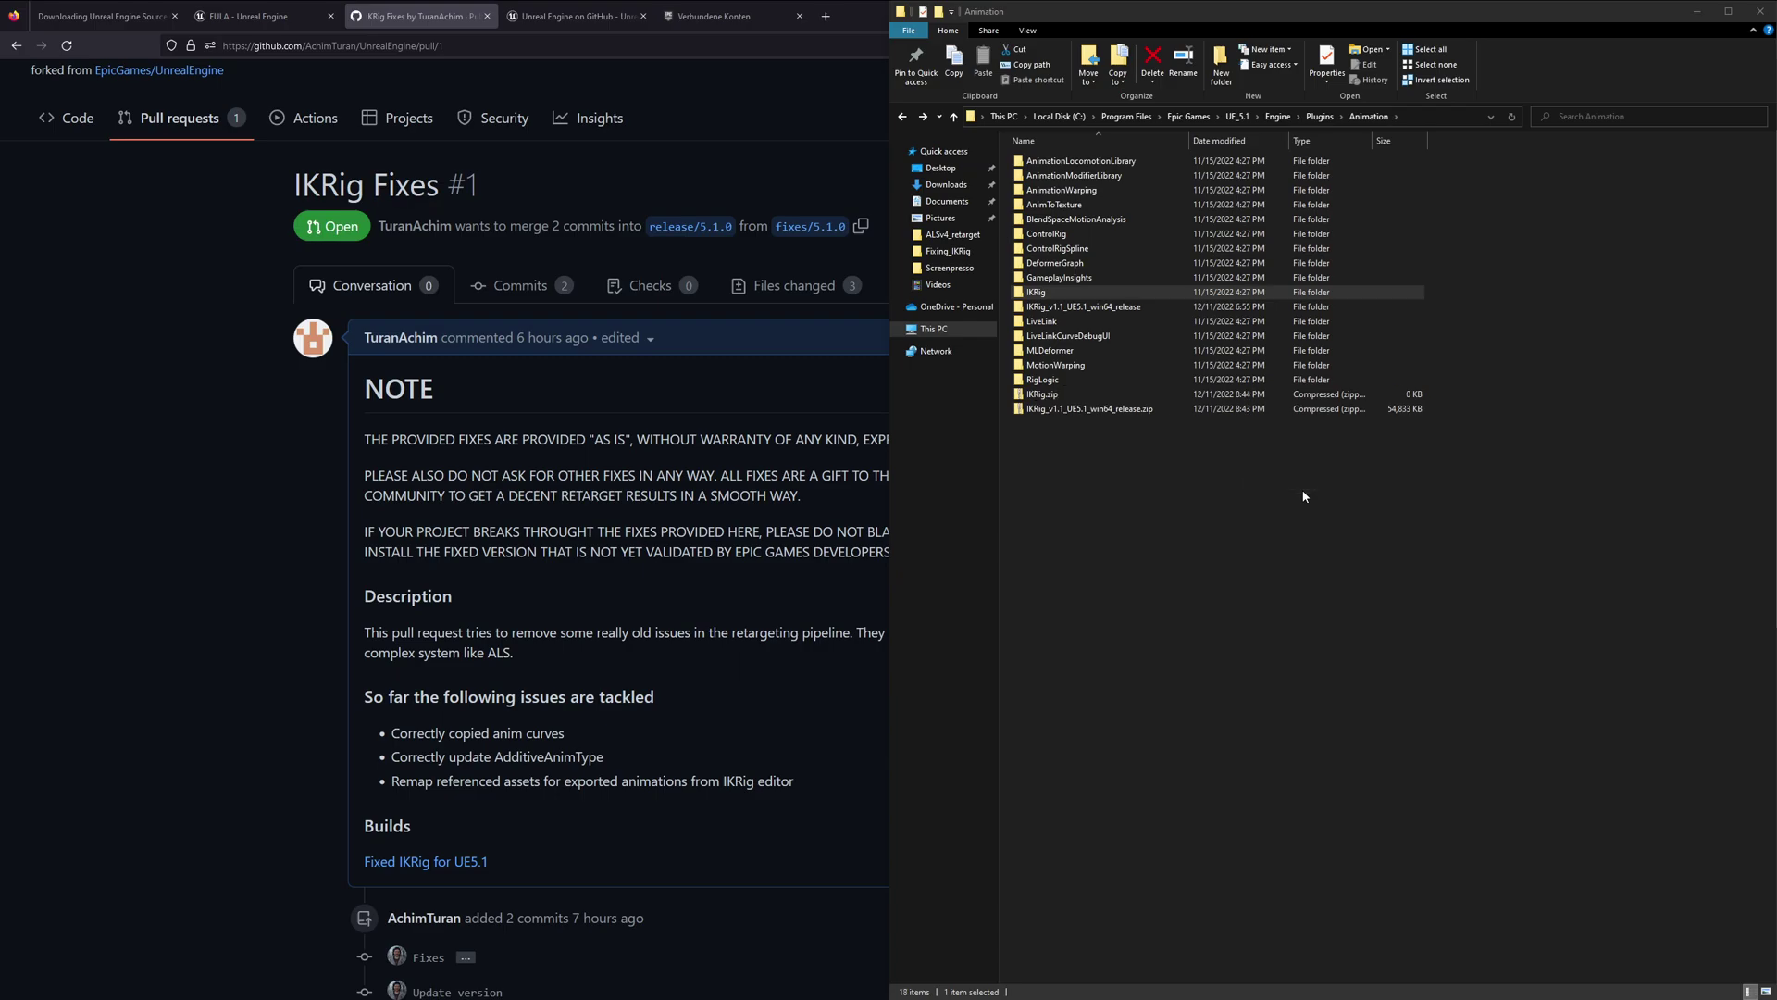
ctrl+click(1072, 305)
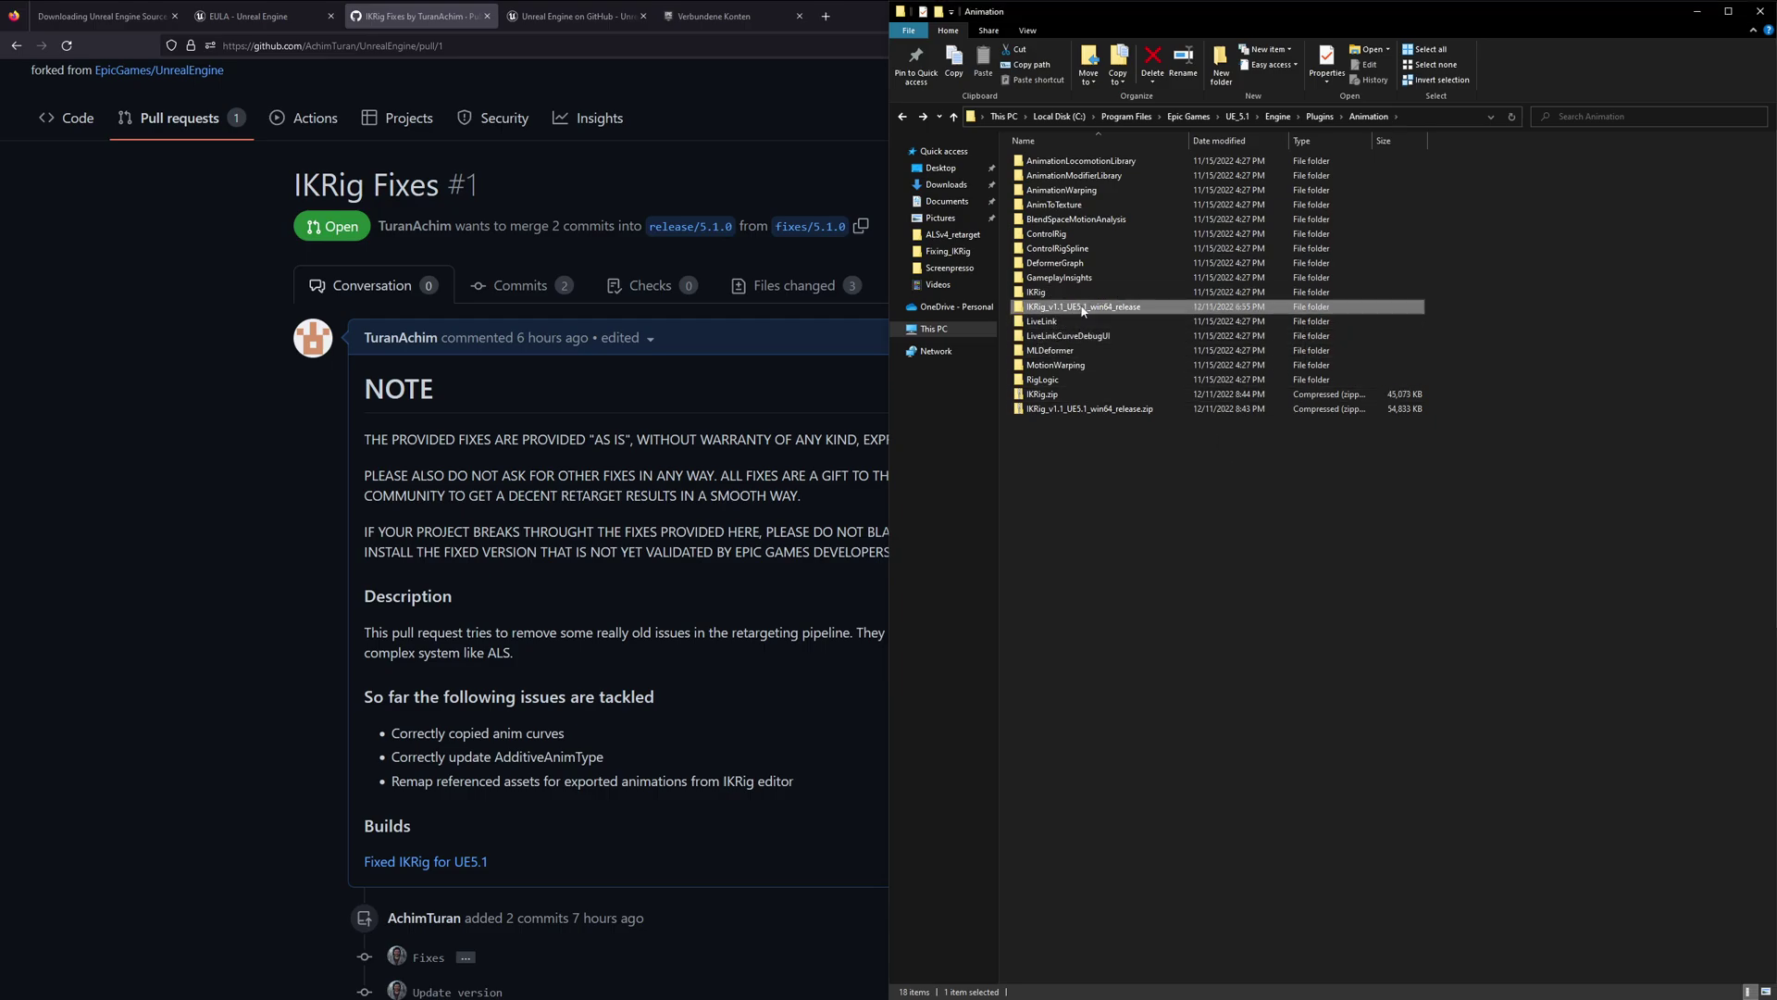
click(1097, 306)
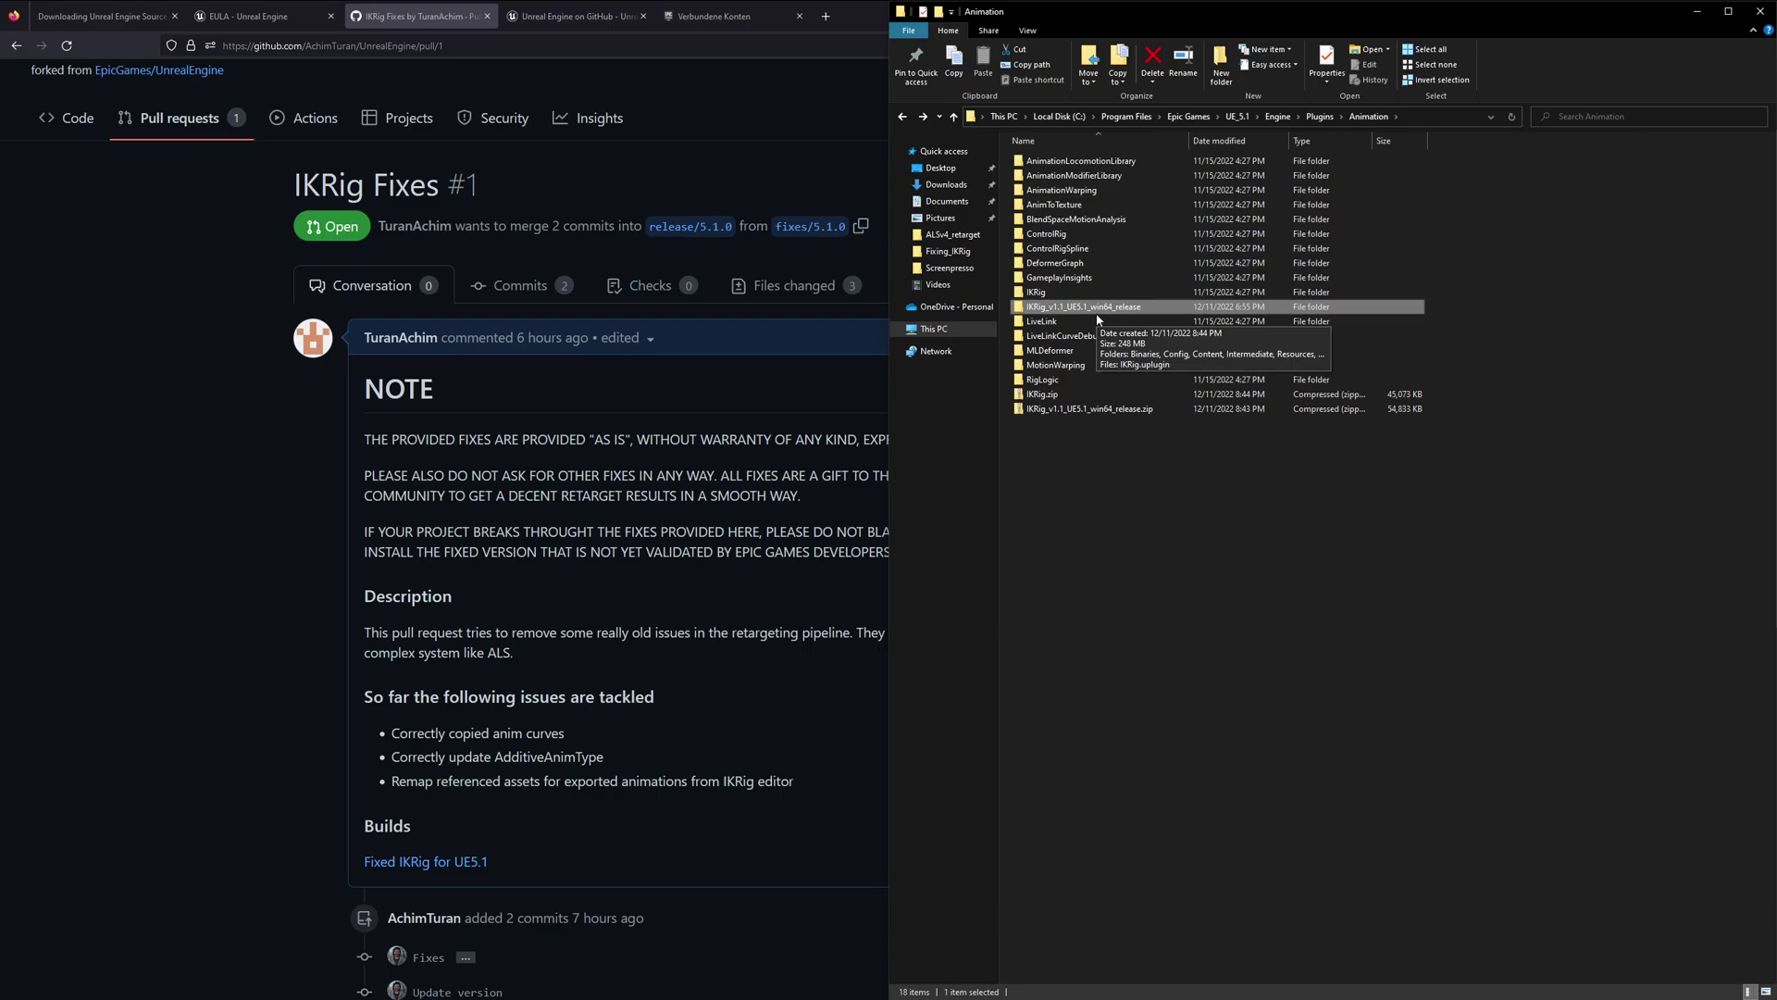
Permanently delete the old IKRig folder.
click(1055, 292)
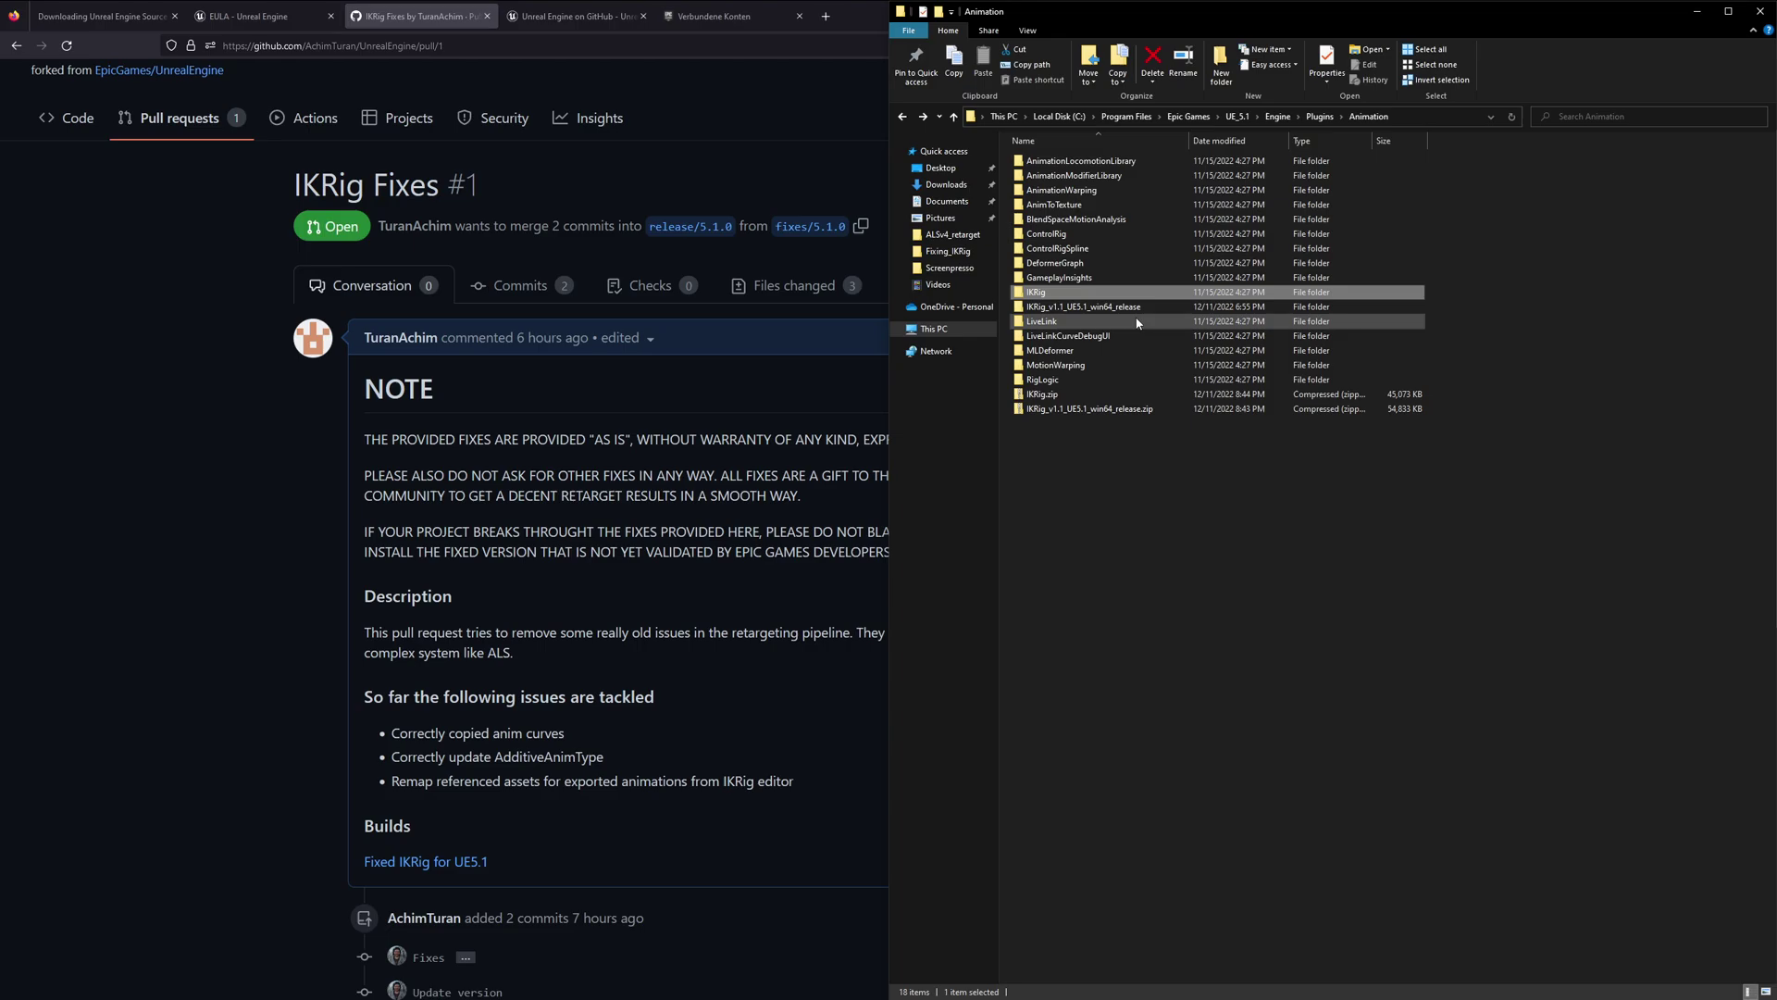
key(shift+Delete)
key(Return)
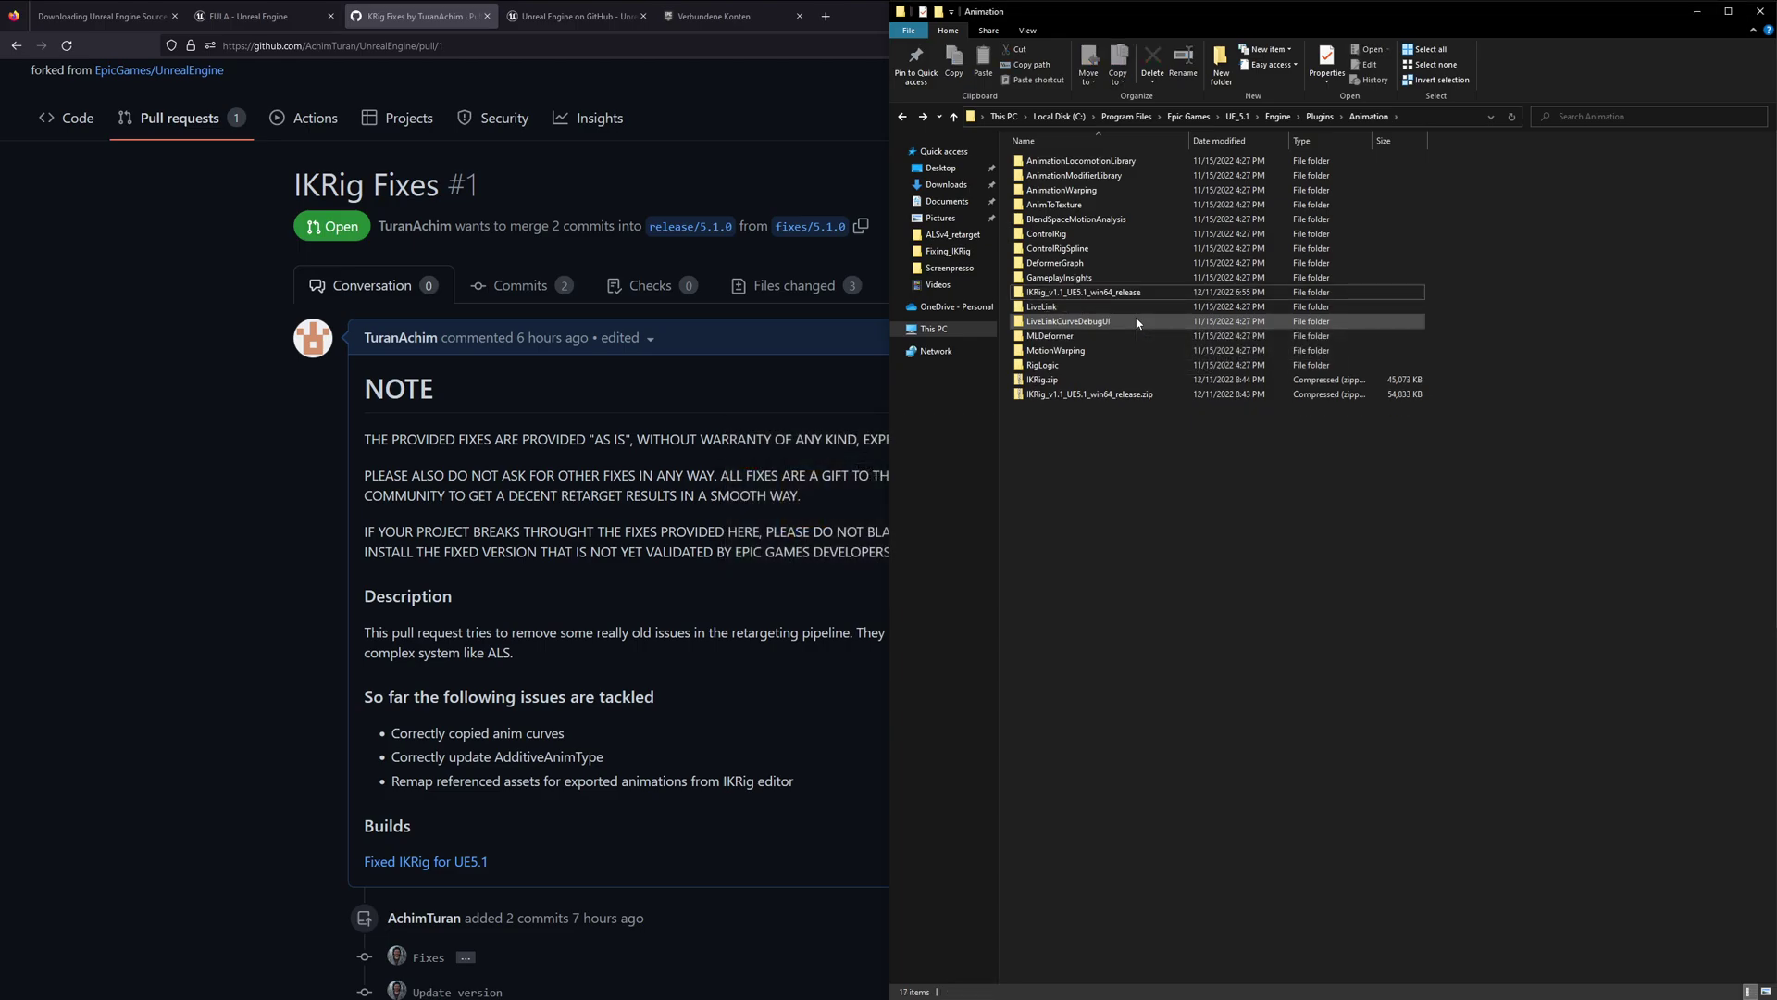
Rename the extracted release folder to IKRig.
click(1134, 294)
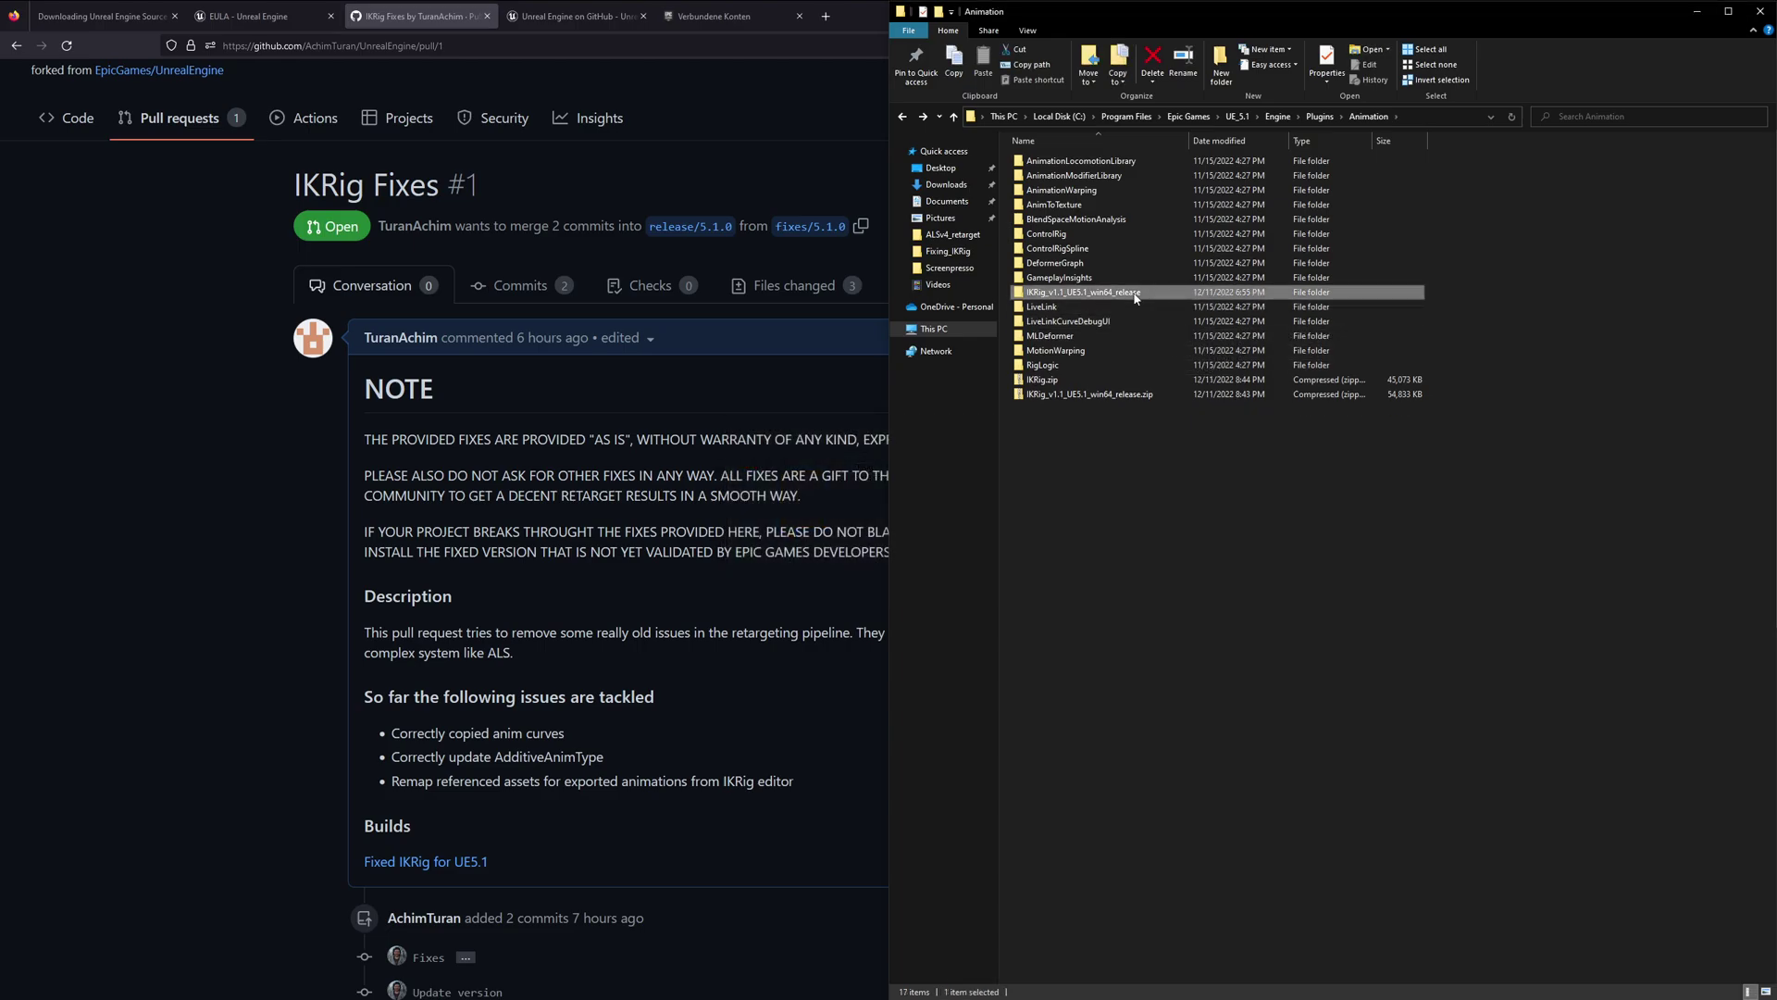
key(F2)
key(BackSpace)
key(BackSpace)
key(BackSpace)
key(Return)
click(1149, 488)
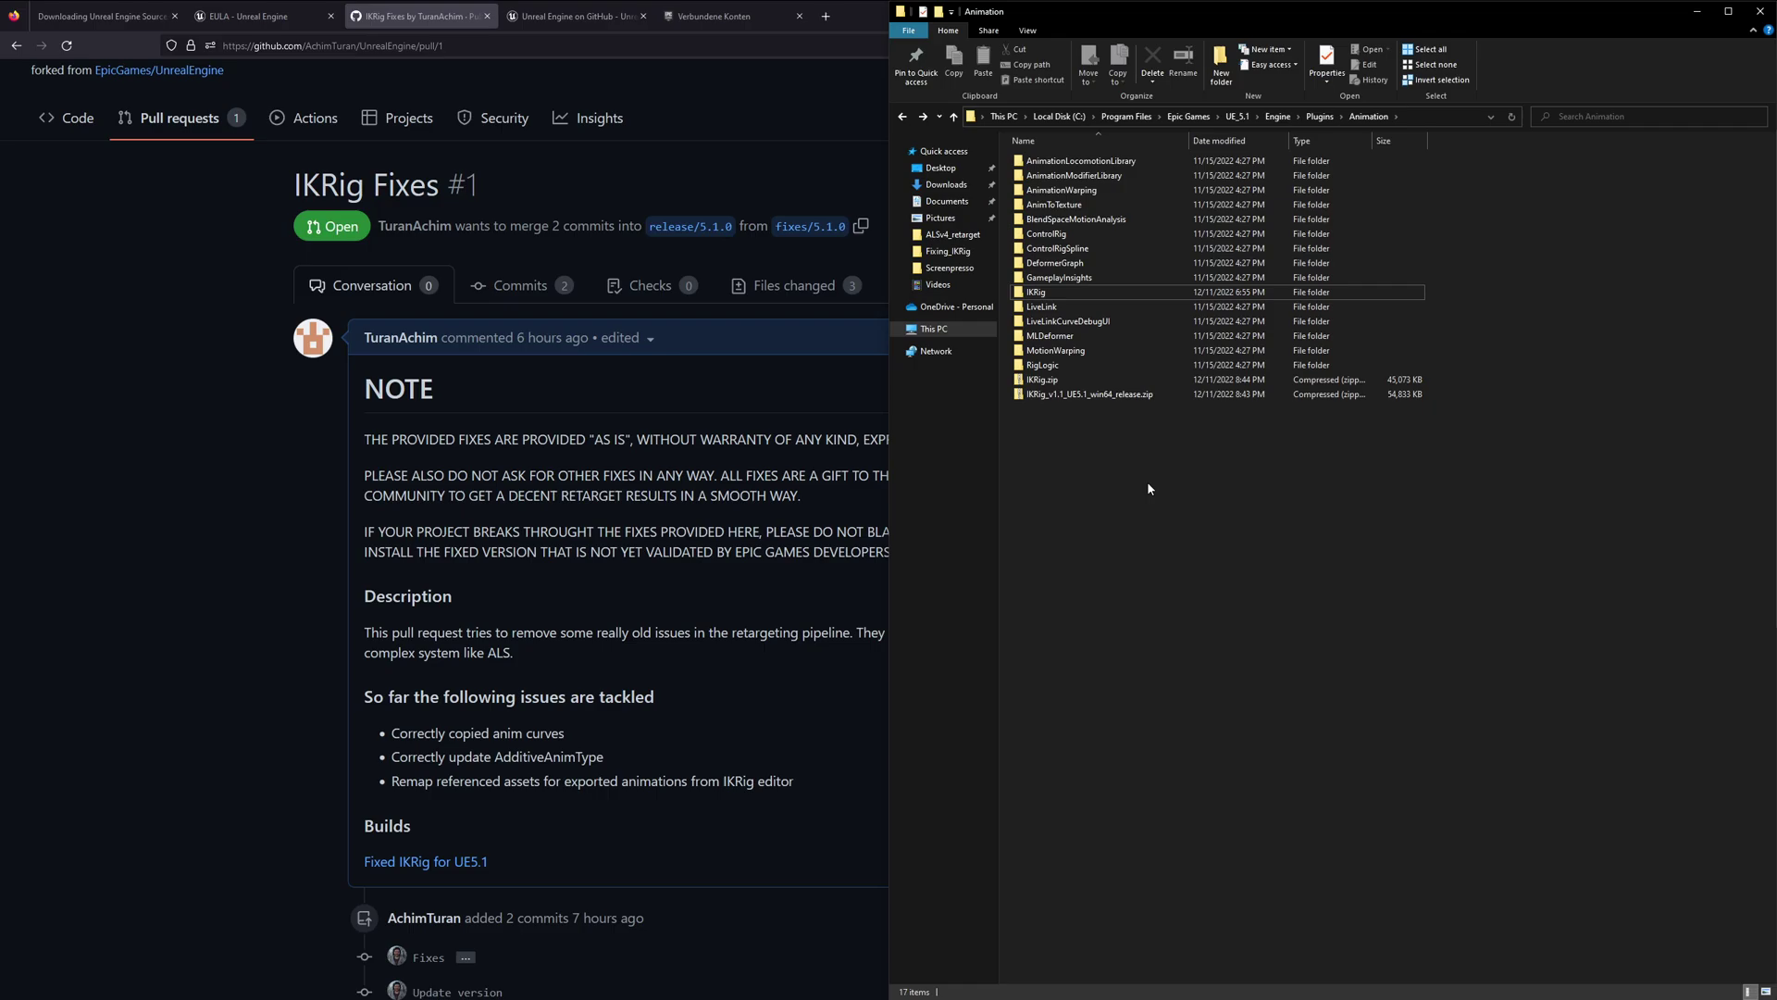